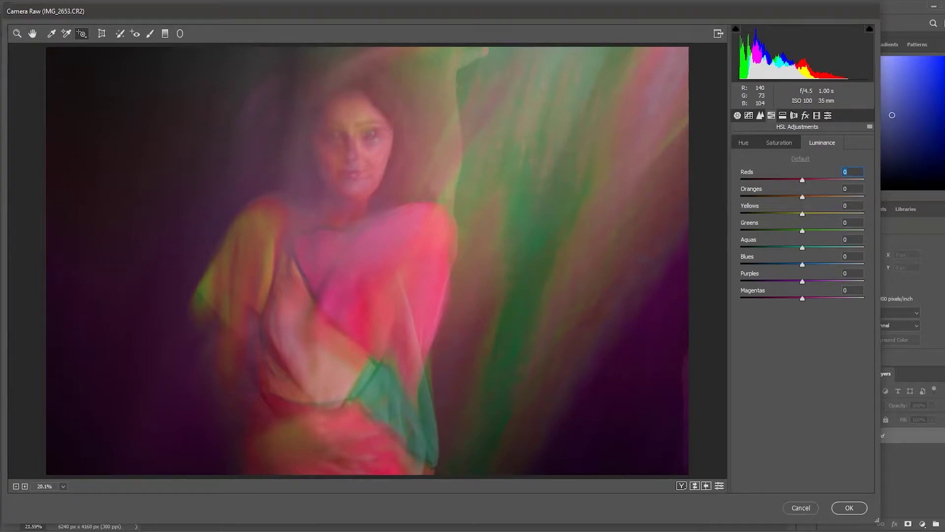
- Brighten the photo's reds with targeted luminance adjustment and apply the edits with hue Reds -97, Oranges +18, Yellows +96, Greens +73, Magentas -100
drag(349, 241, 391, 242)
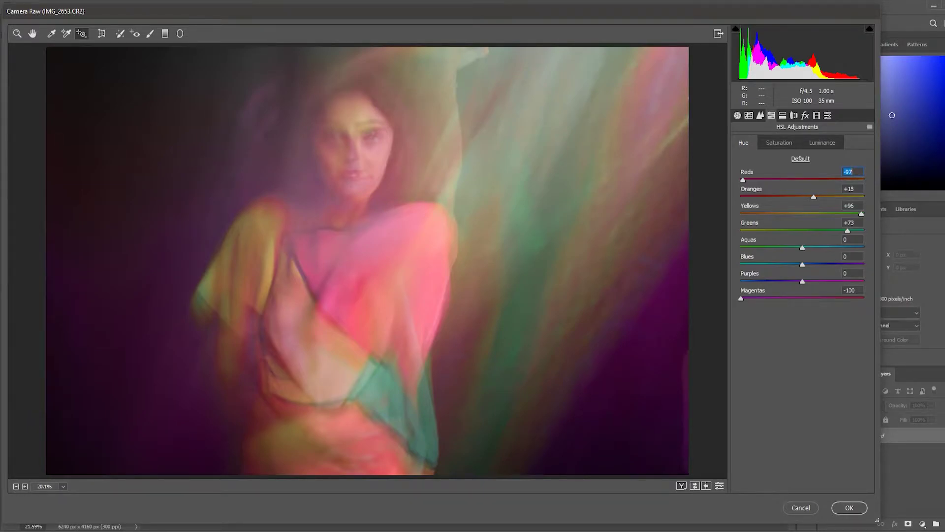
click(849, 508)
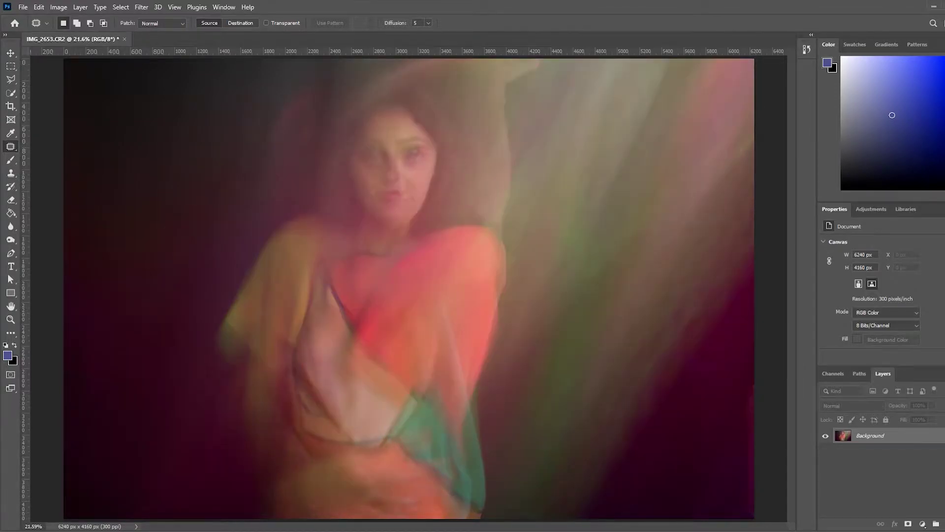
key(z)
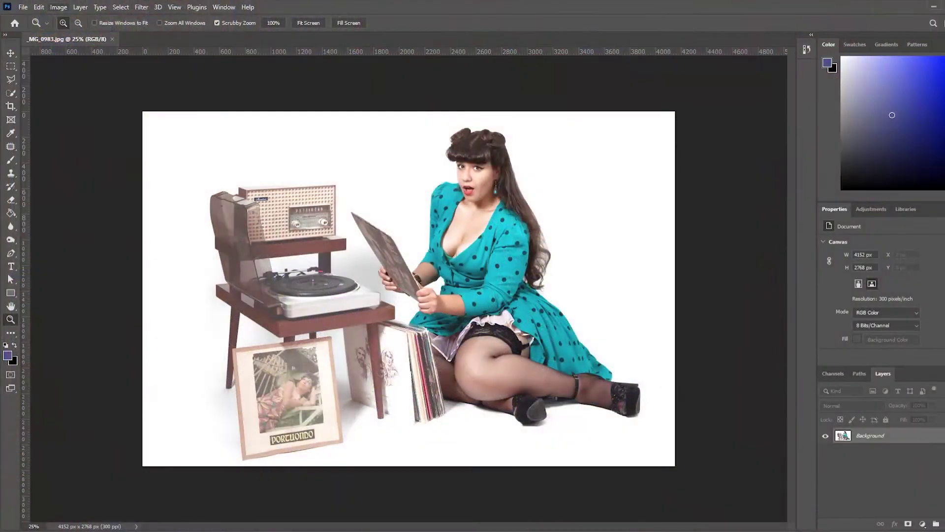
- Start Replace Color on the photo of the woman with records and sample the teal of her dress as the source colour
key(alt+i)
mouse_move(75, 34)
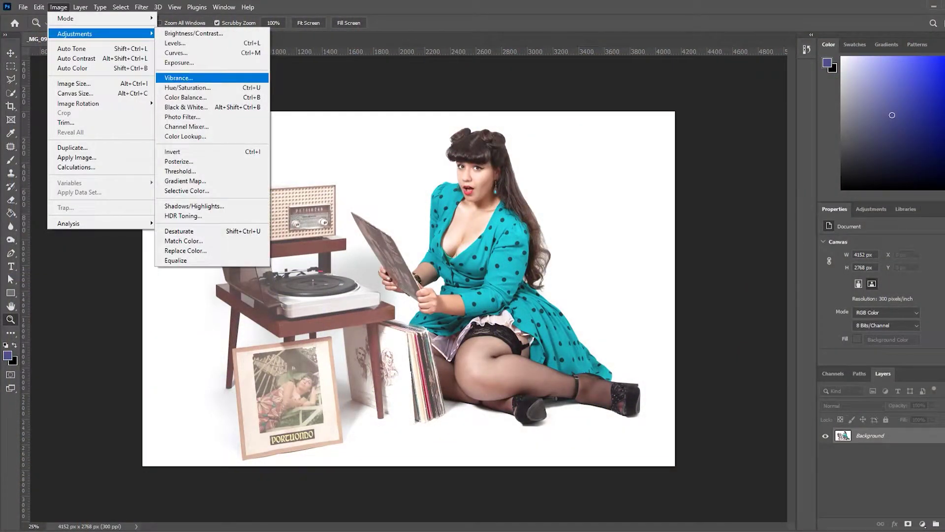
key(Down)
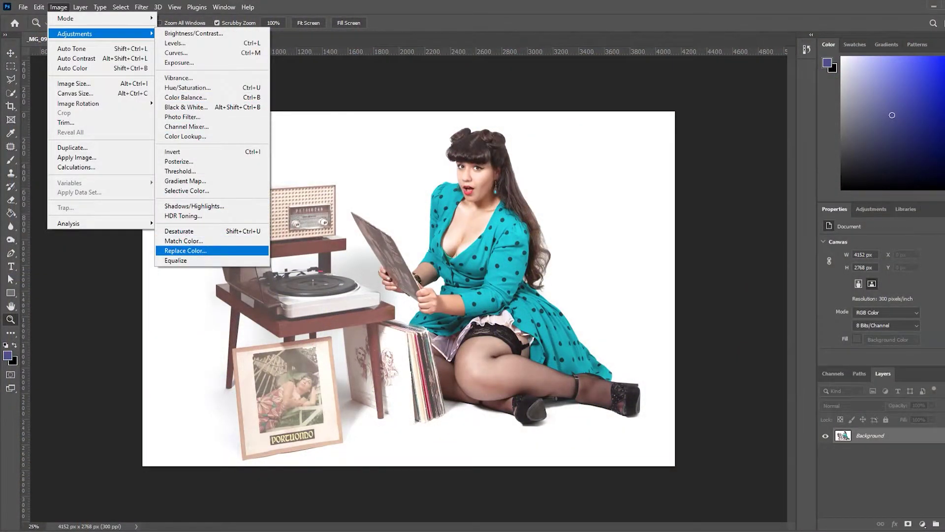
key(Return)
drag(217, 117, 204, 140)
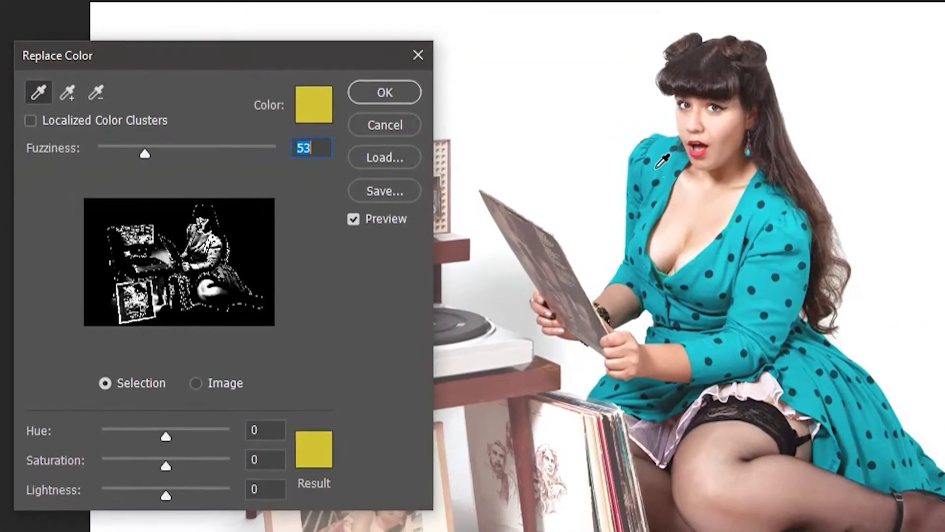
click(656, 168)
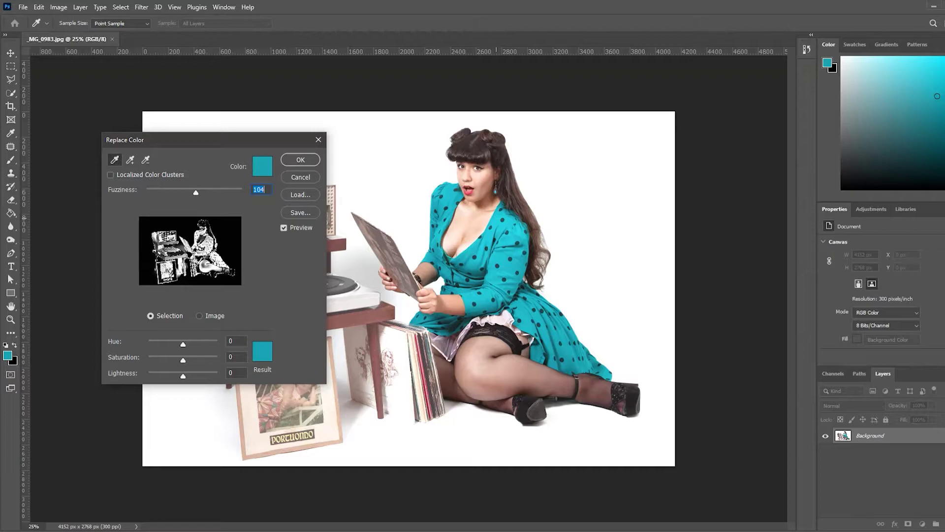
click(496, 218)
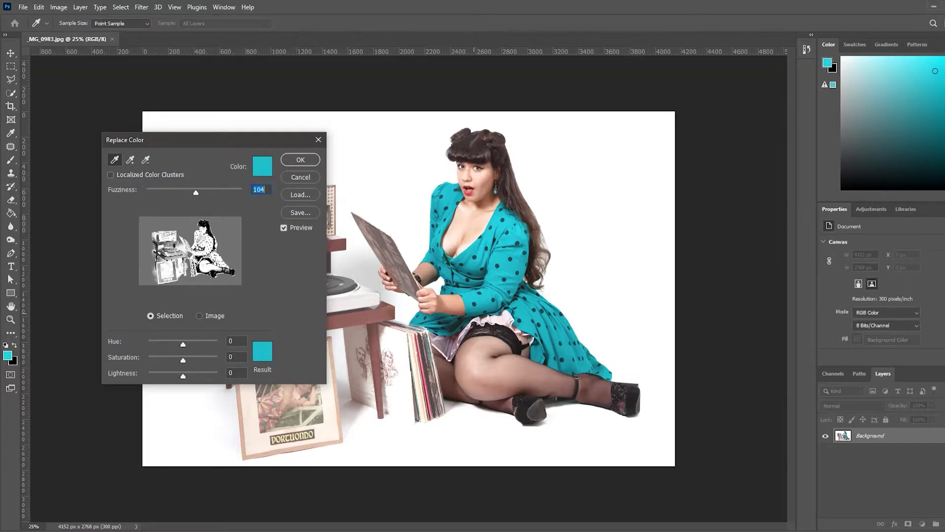
click(474, 313)
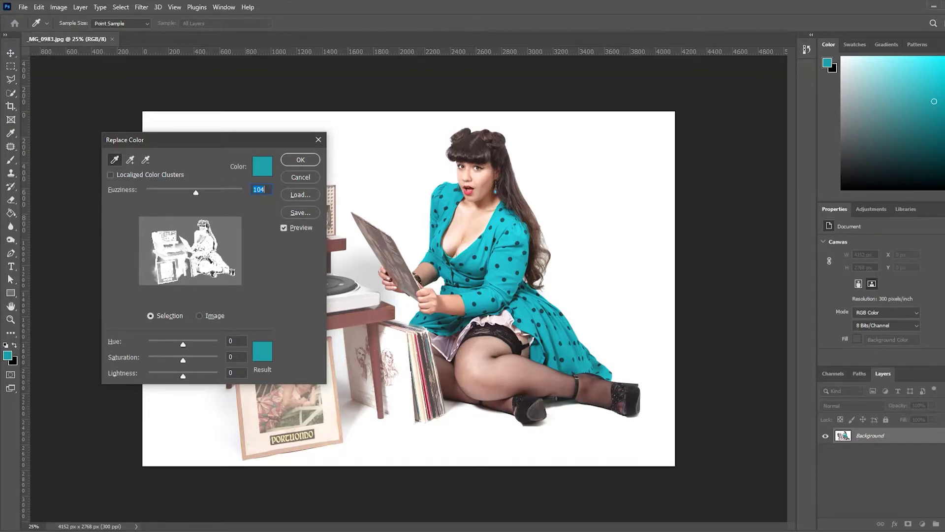
- Lower the Replace Color fuzziness to 53 to narrow the range of selected teal tones
key(Down)
key(Down)
key(Down)
key(Down)
key(Down)
key(Down)
key(Down)
key(Down)
key(Down)
key(Down)
key(Down)
key(Down)
key(Down)
key(Down)
key(Down)
key(Down)
key(Down)
key(Down)
key(Down)
key(Down)
key(Down)
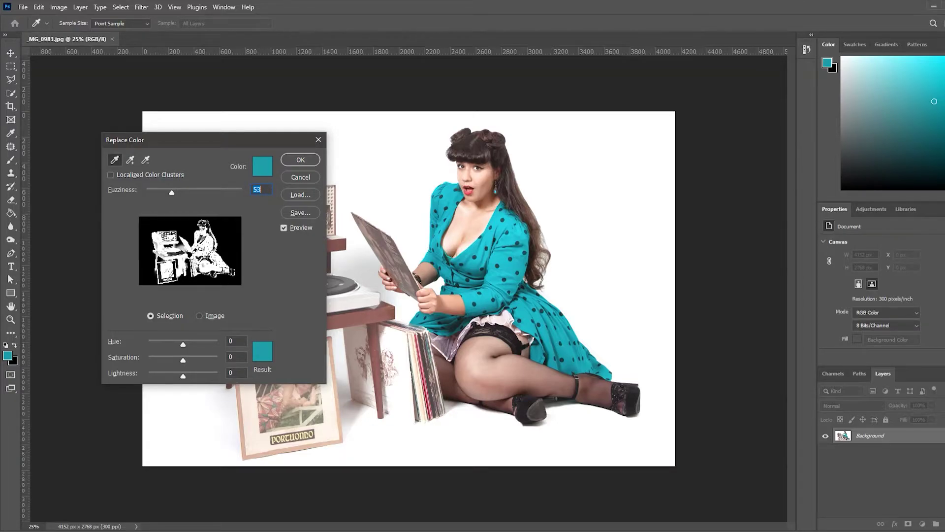
- Recolour the dress yellow with Hue -129 and Lightness +21, and raise its saturation slightly
drag(183, 344, 204, 344)
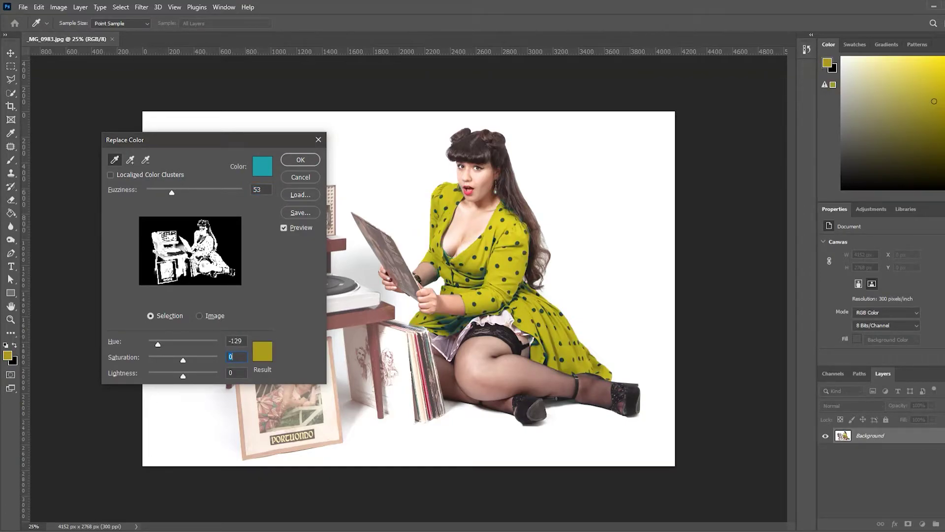
drag(182, 376, 190, 376)
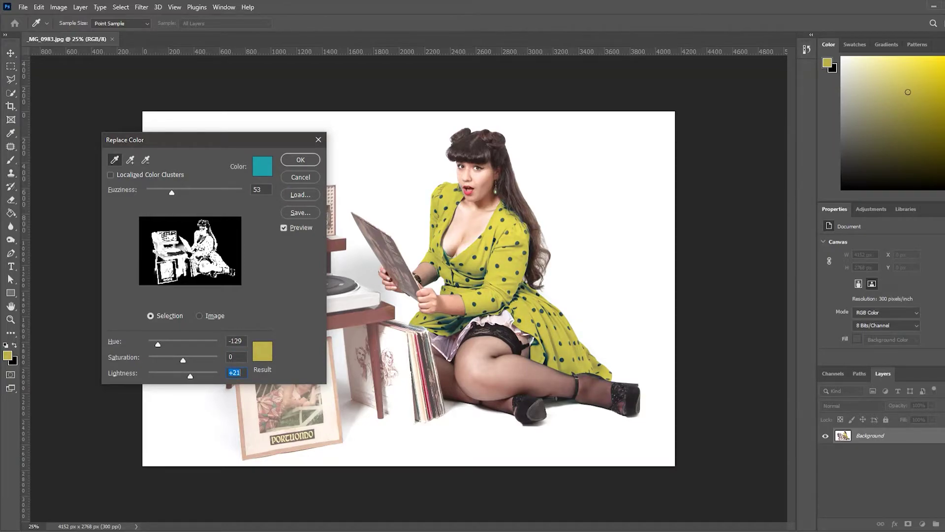
drag(189, 361, 193, 360)
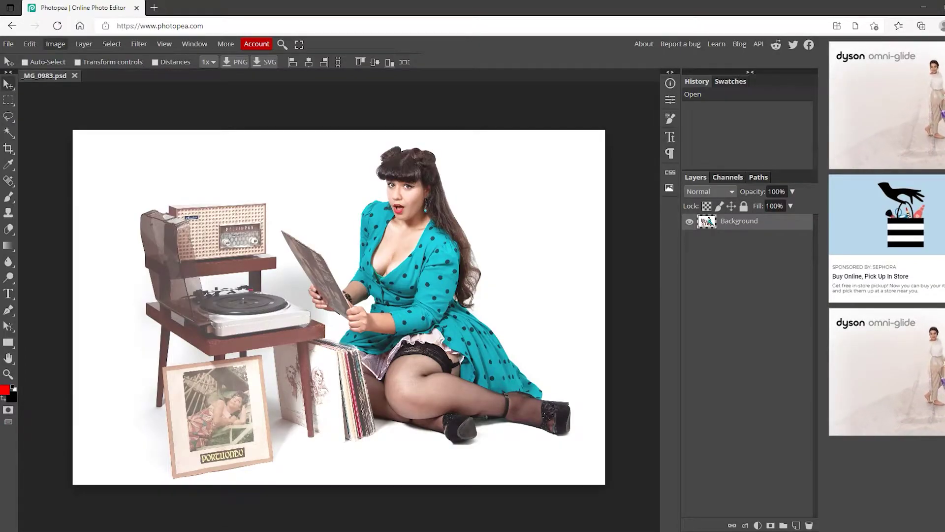
- In Photopea, start Replace Color on the same photo and sample the dress's teal 21c5d1 as the colour to replace
click(55, 44)
mouse_move(75, 59)
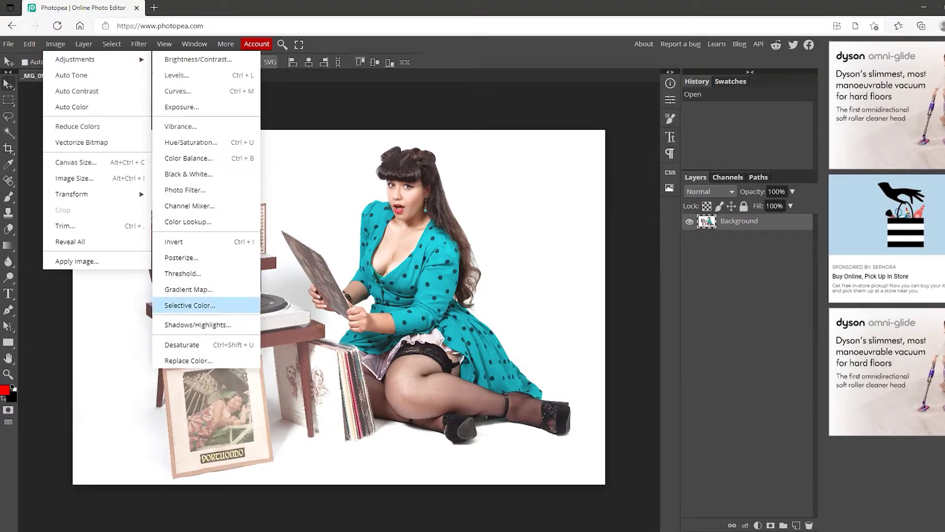
click(189, 360)
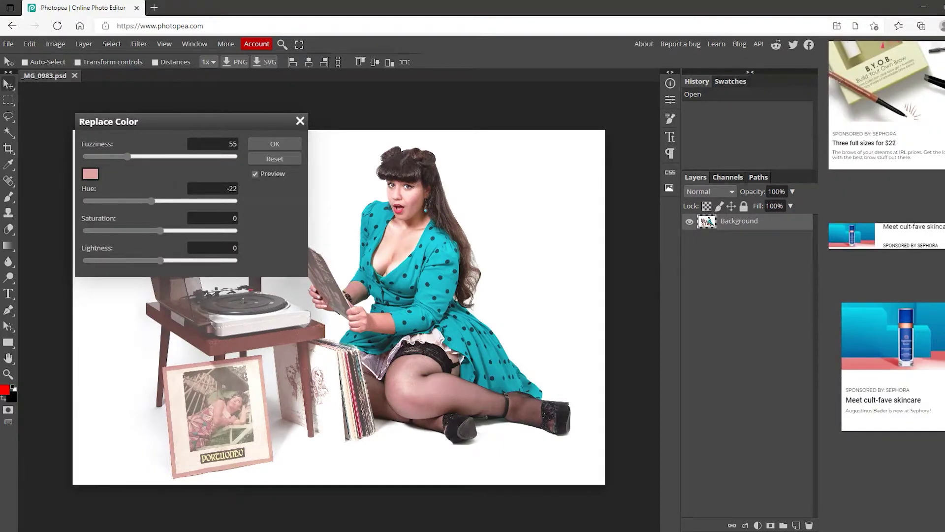
click(90, 174)
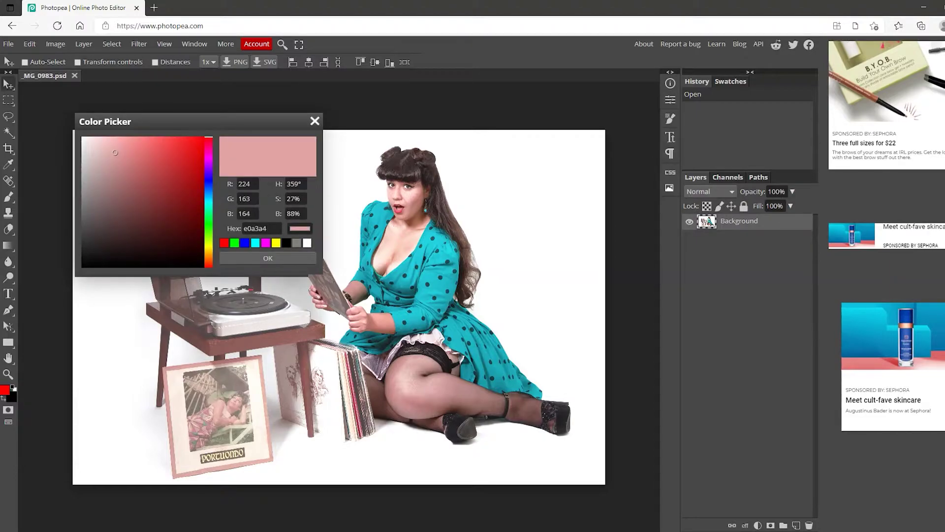
click(429, 266)
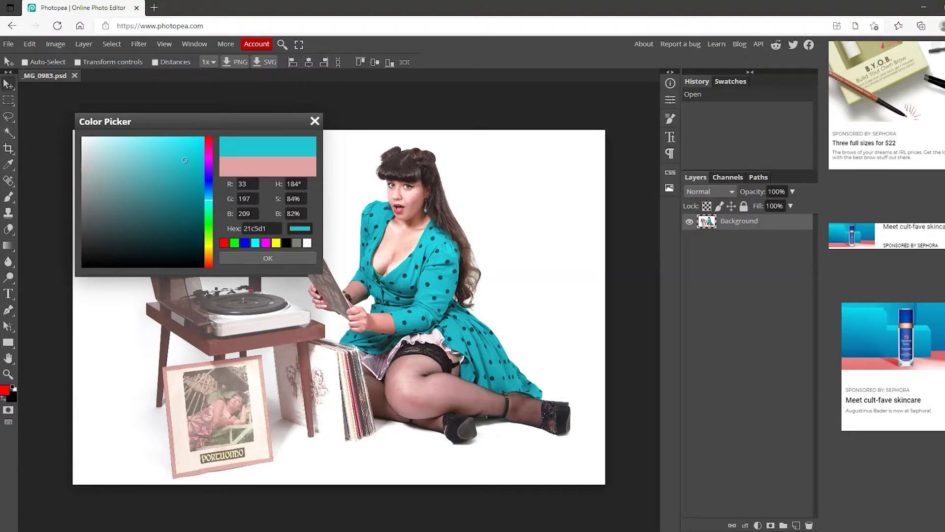
click(268, 258)
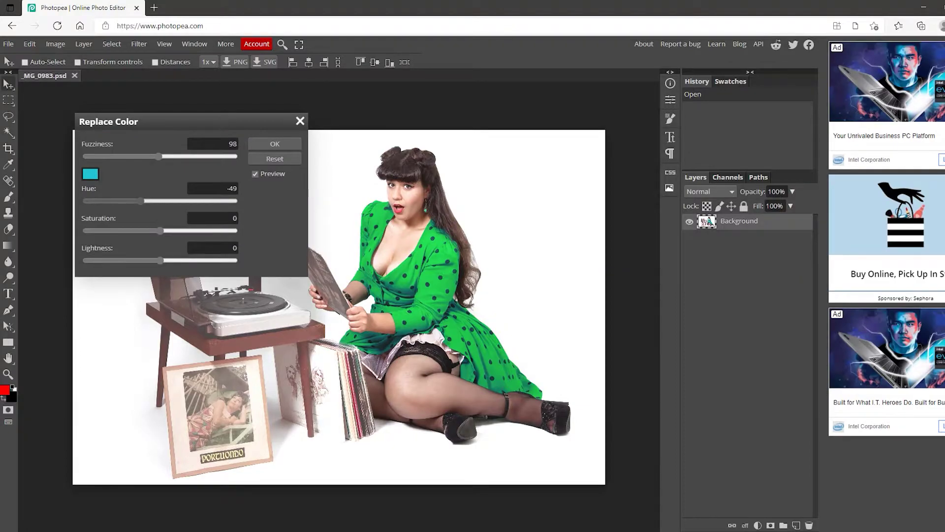
- Turn the dress yellow-green by setting the replacement Hue to -131 and the Fuzziness to 117
drag(140, 200, 107, 201)
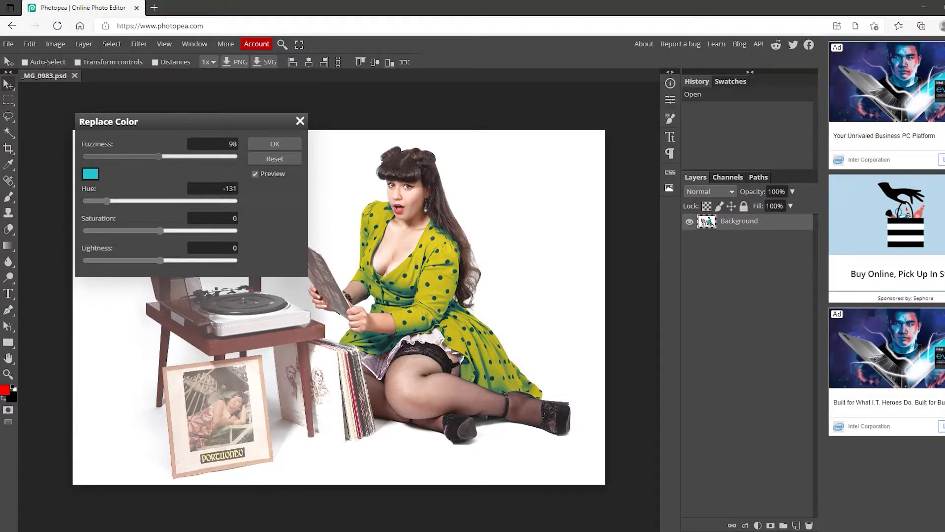
mouse_move(159, 156)
mouse_down()
mouse_move(228, 156)
mouse_move(172, 156)
mouse_up()
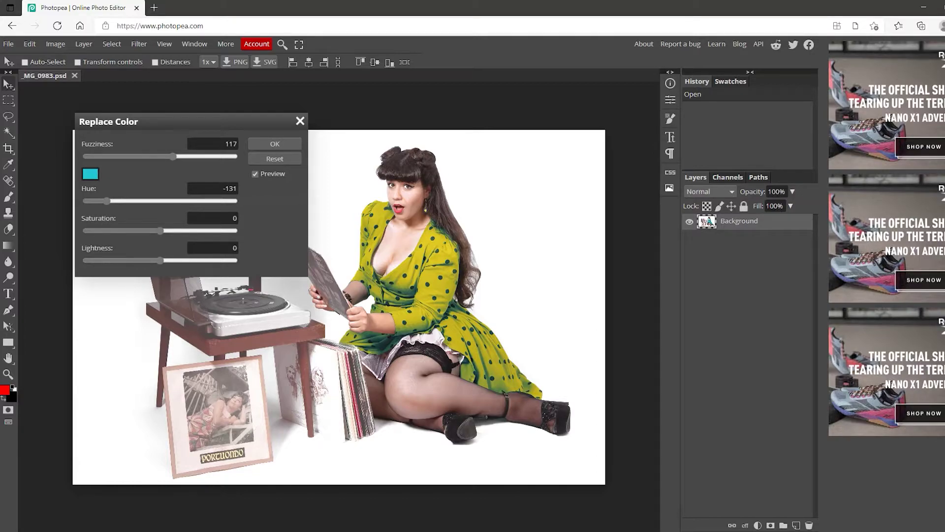
- Darken the source colour of the replacement to the teal 1fa9b3
click(90, 174)
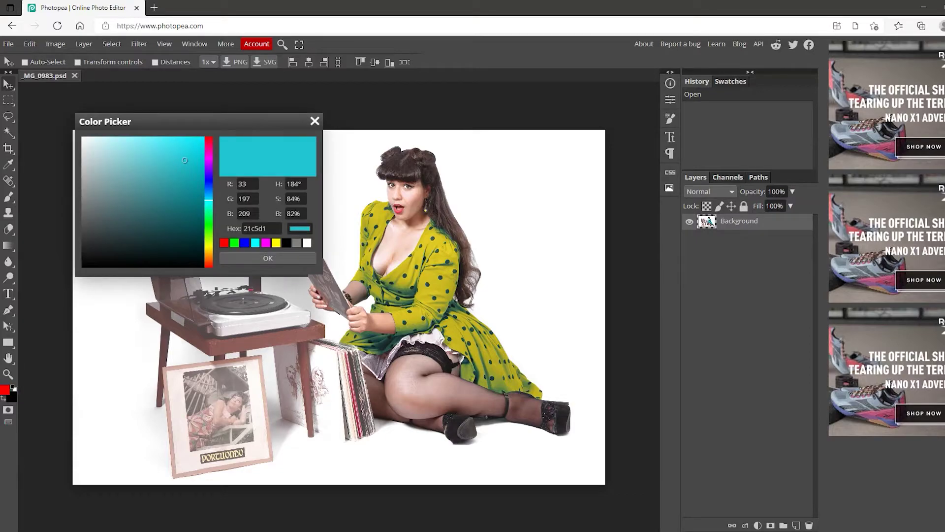
drag(185, 160, 183, 175)
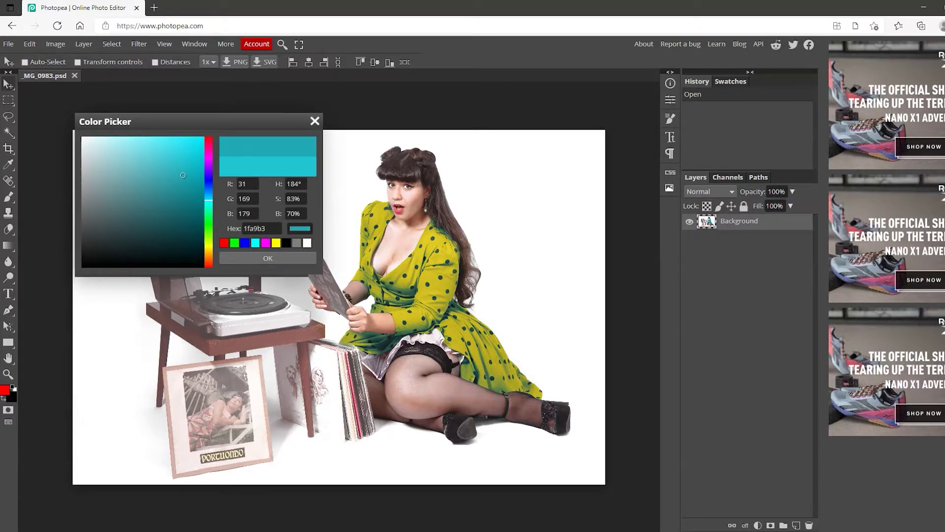
click(268, 258)
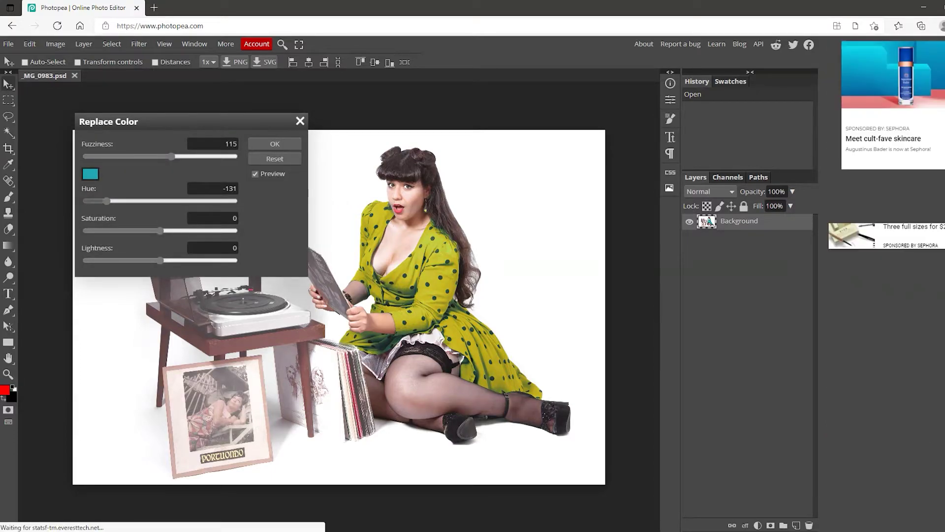
- Try different replacement hues on the dress, including -99, with Fuzziness 118, Saturation -3 and Lightness 5
drag(107, 200, 207, 201)
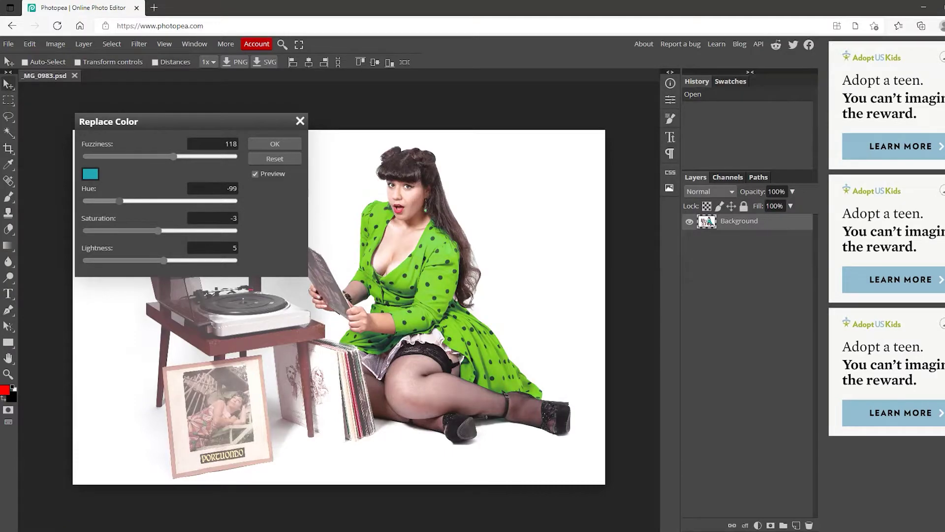
drag(164, 201, 207, 200)
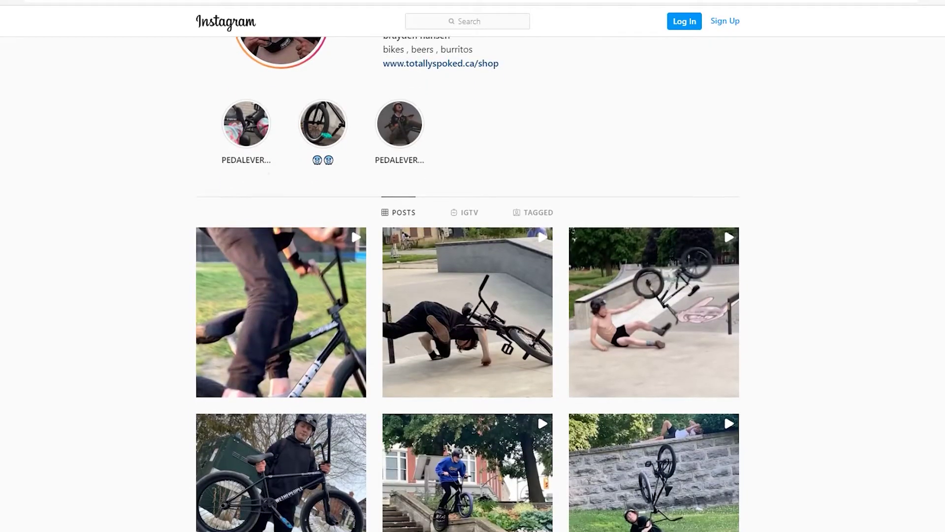
scroll(468, 265, down, 6)
scroll(467, 266, down, 12)
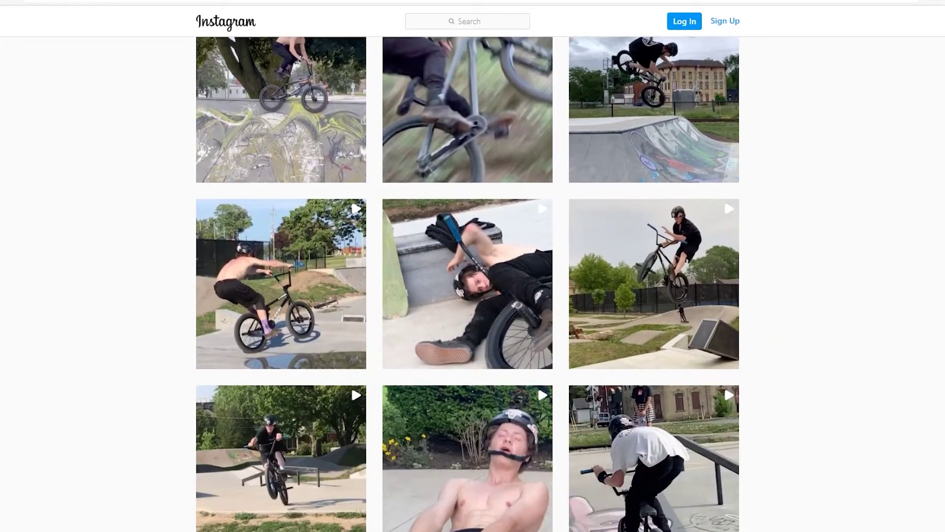